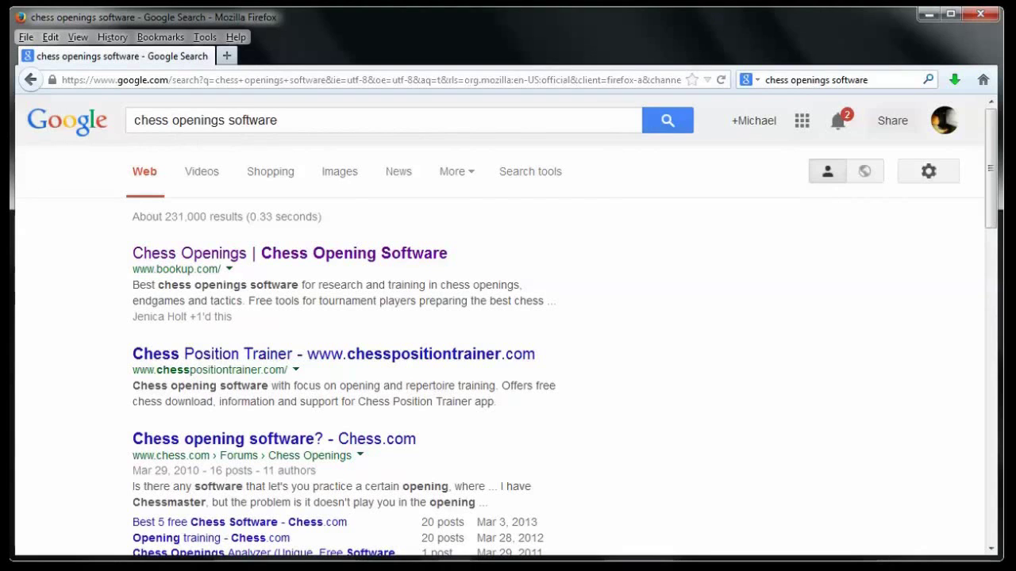
- Search Google for "Komodo chess engine"
click(295, 120)
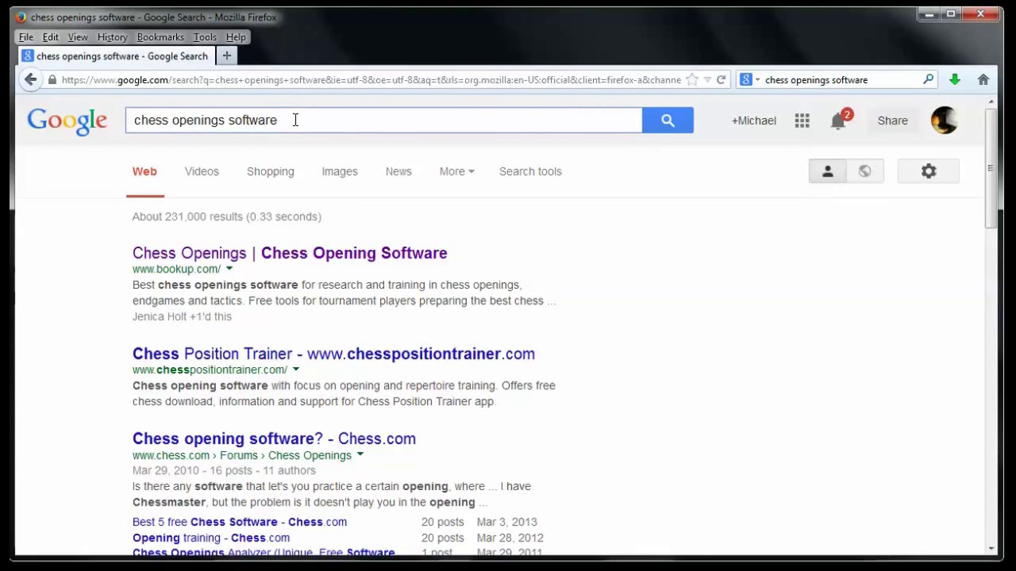
key(ctrl+a)
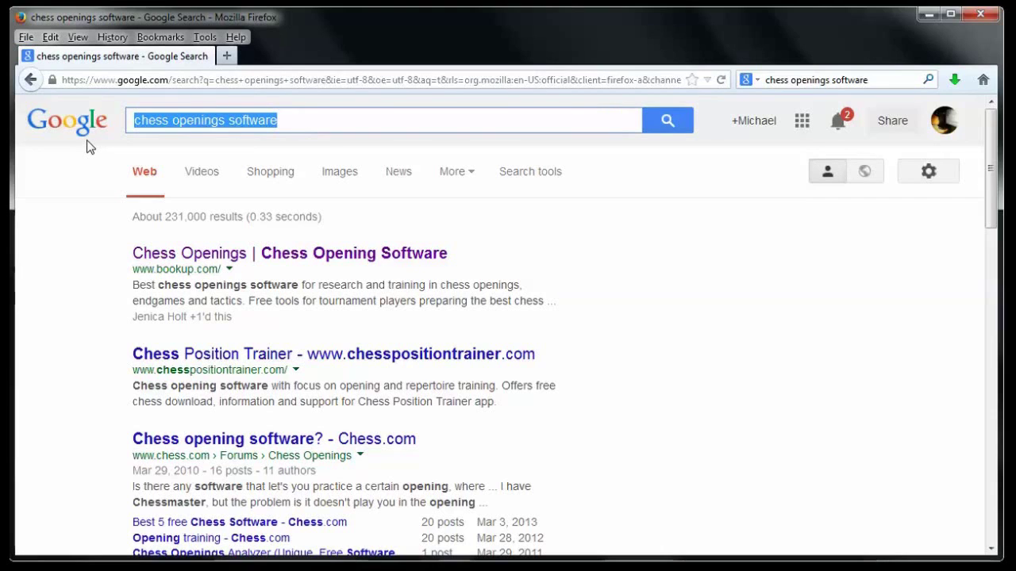
text(Kom)
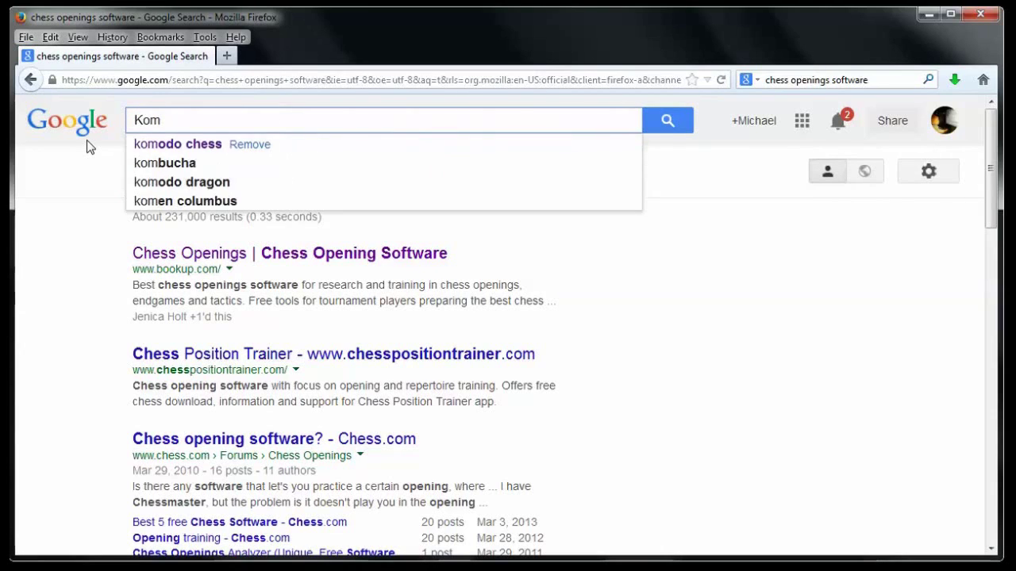
text(odo)
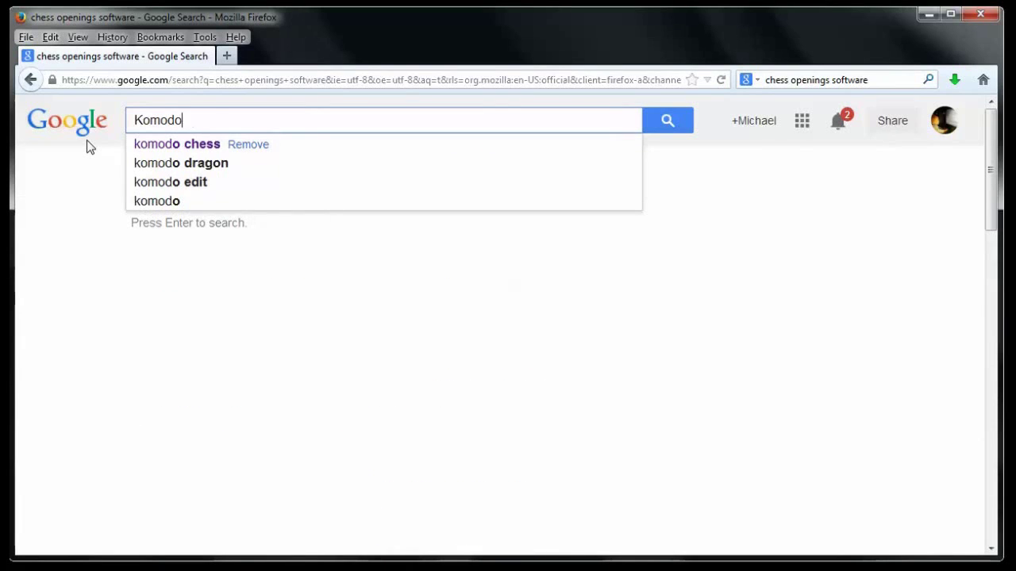
text( chess engine)
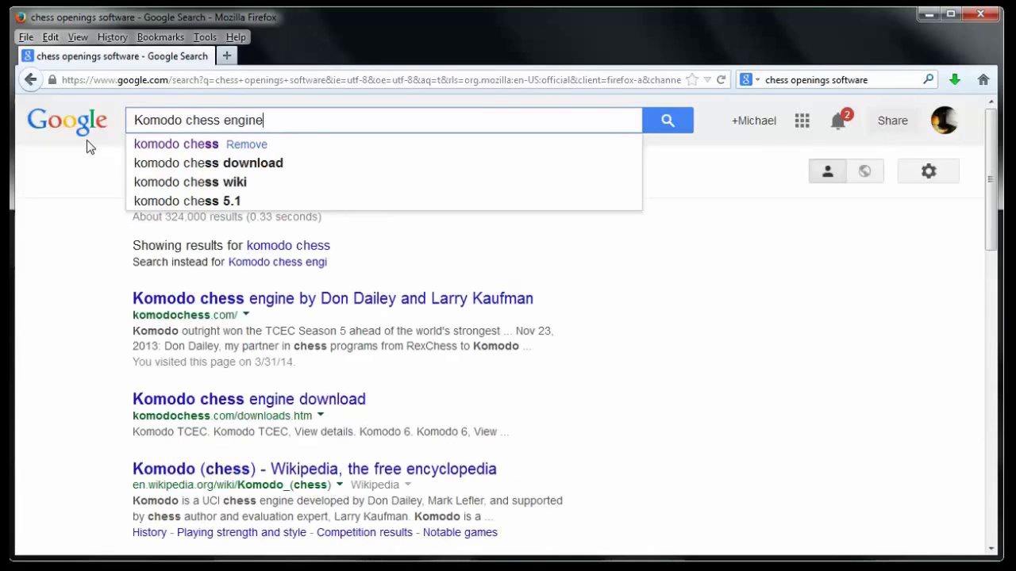
key(Return)
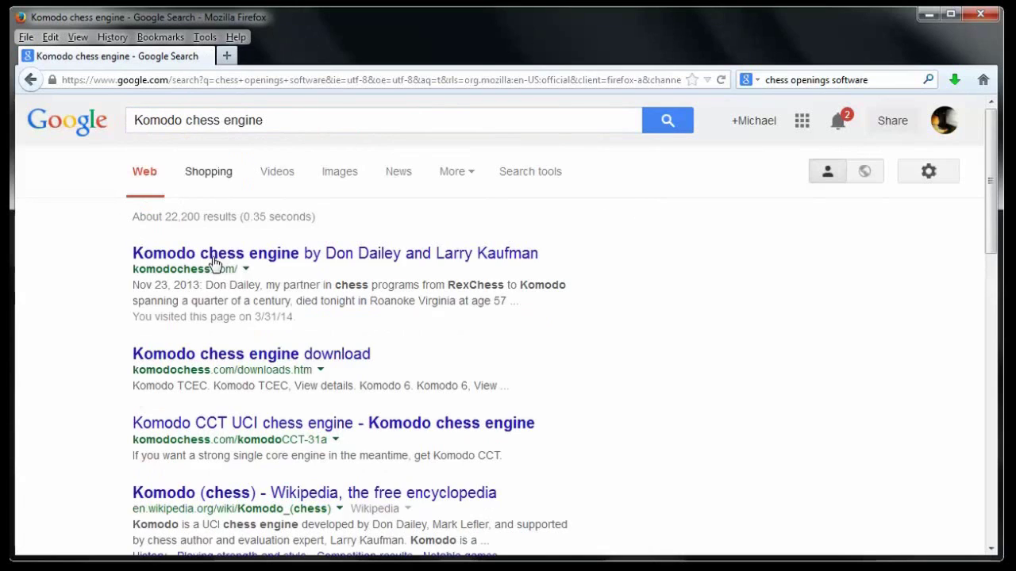
- Open the komodochess.com site, view the Komodo TCEC product details and return to the site's home page
click(276, 260)
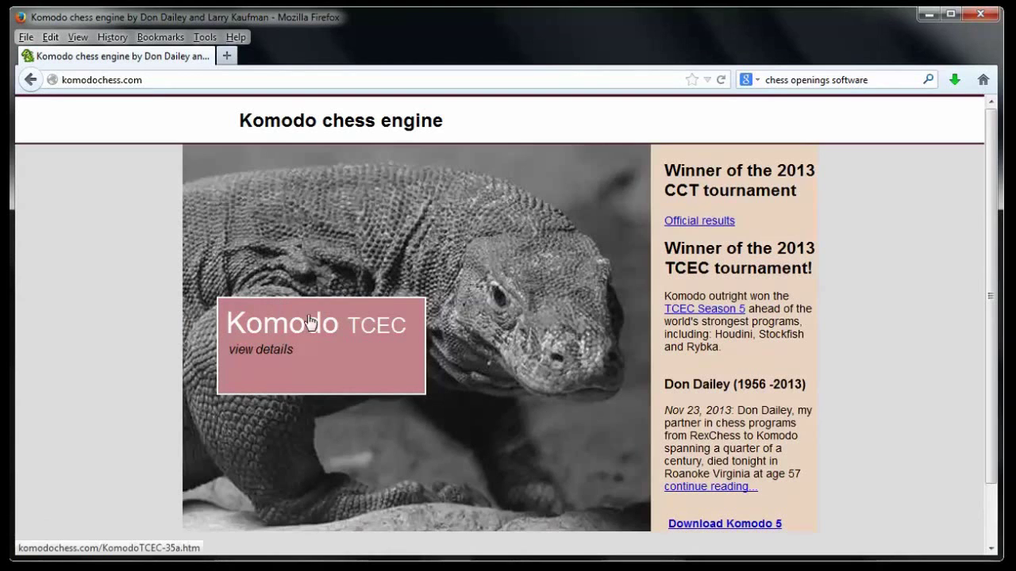
click(300, 338)
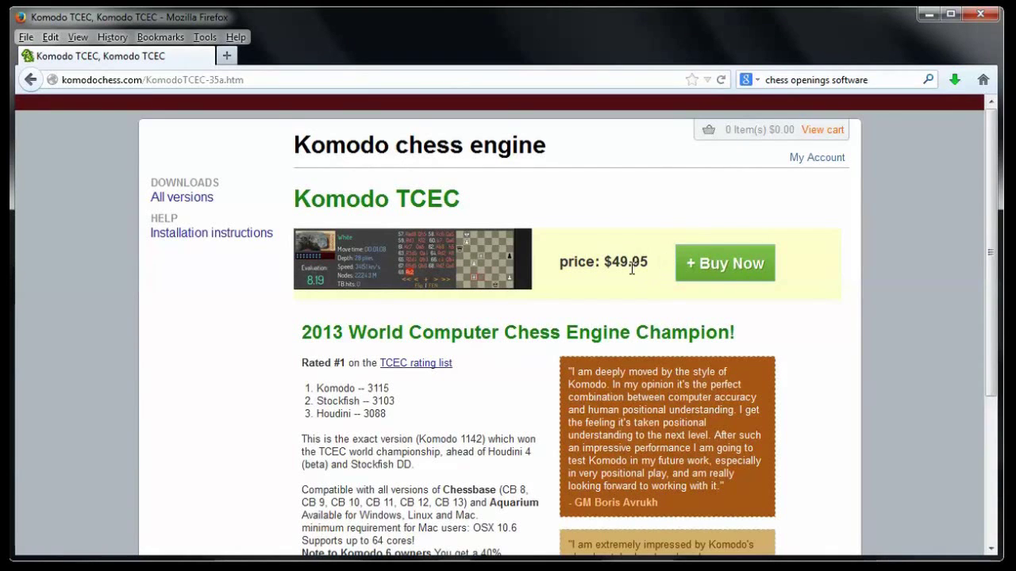
click(30, 79)
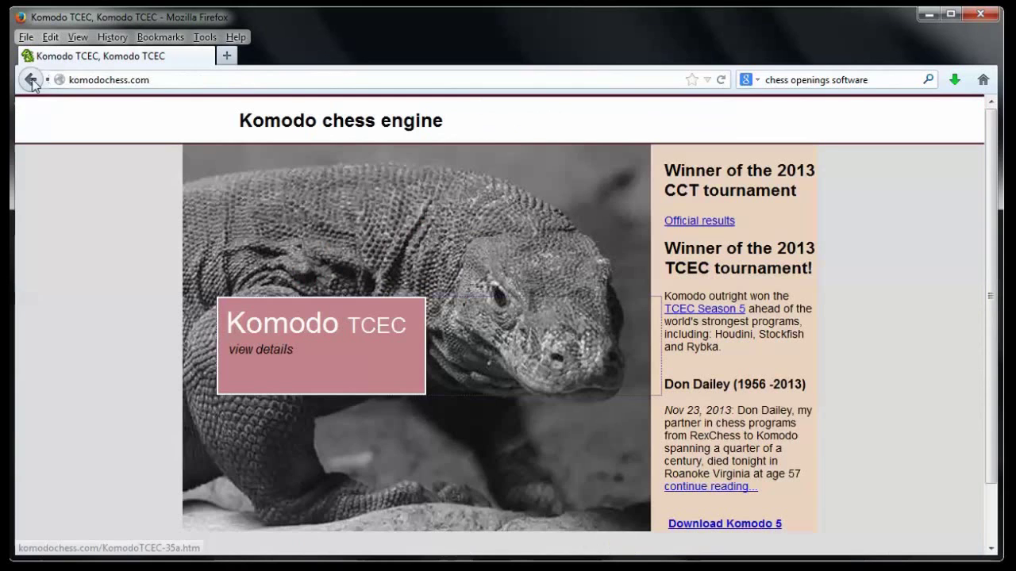
- Download Komodo 5 from the home page, saving Komodo5.zip to disk instead of opening it
click(738, 530)
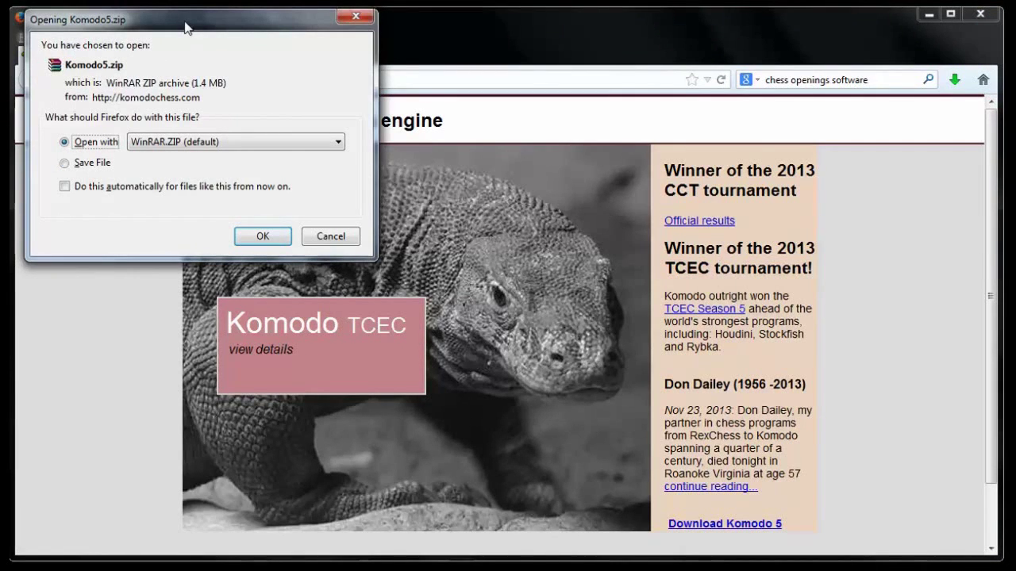
drag(186, 27, 302, 108)
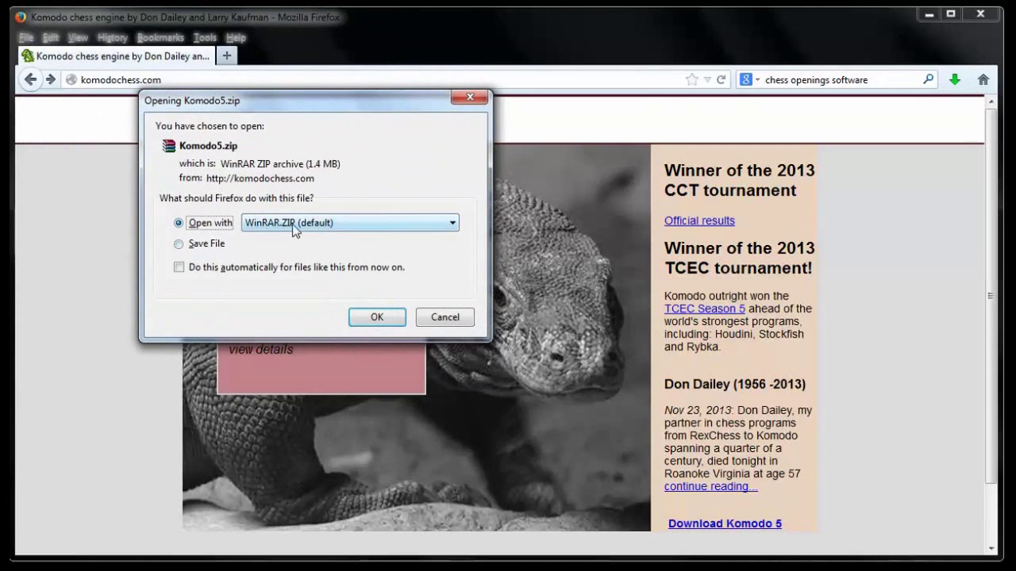
click(179, 246)
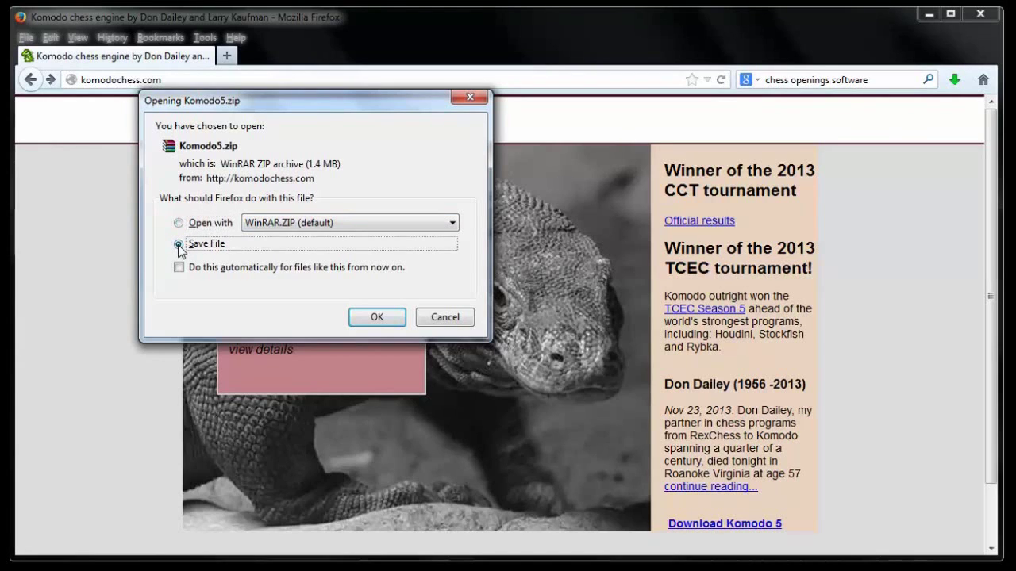
click(377, 317)
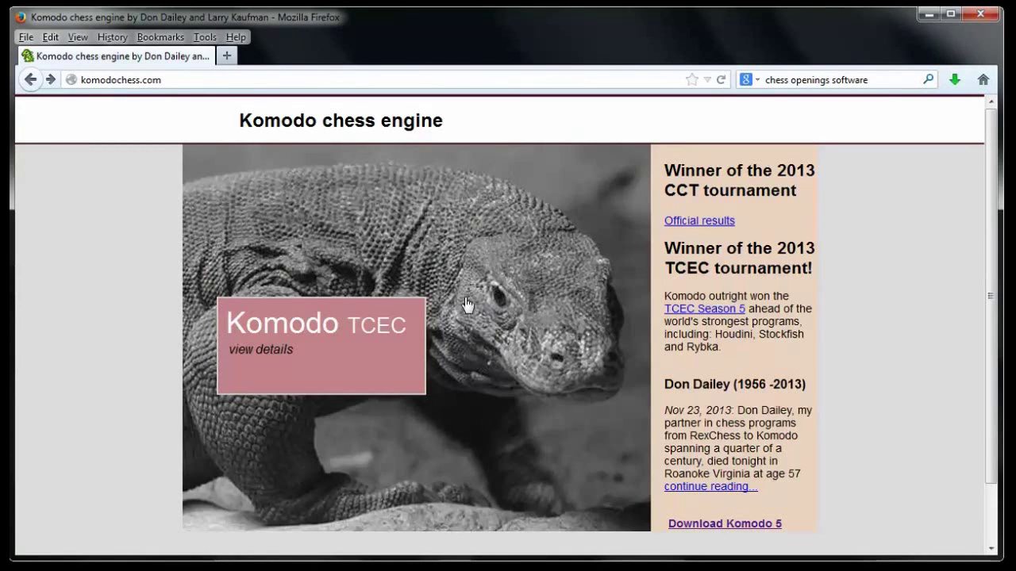
- Locate the downloaded Komodo5.zip in its folder, open it in WinRAR and dismiss the license reminder
click(955, 81)
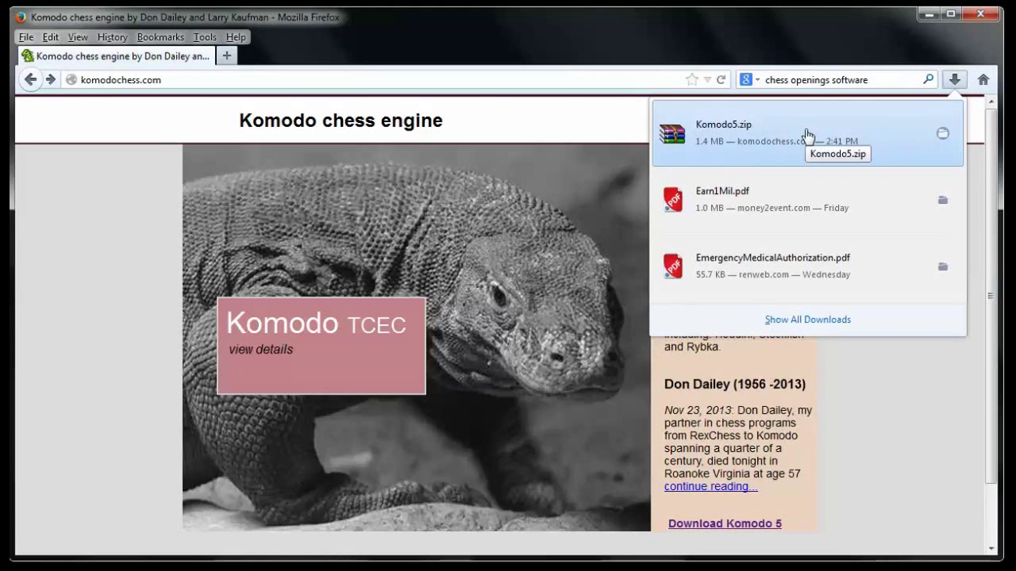
click(943, 138)
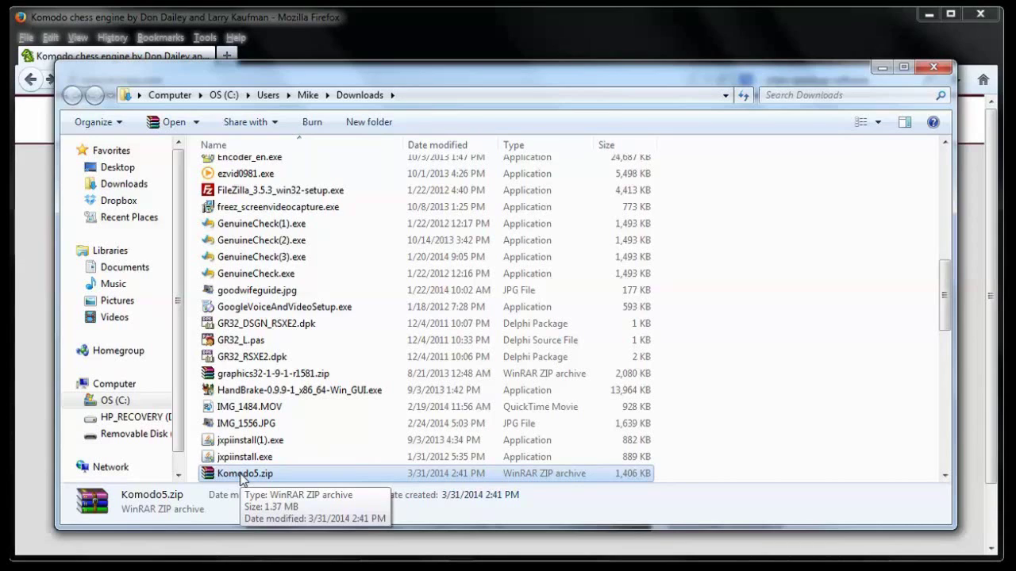
double_click(241, 475)
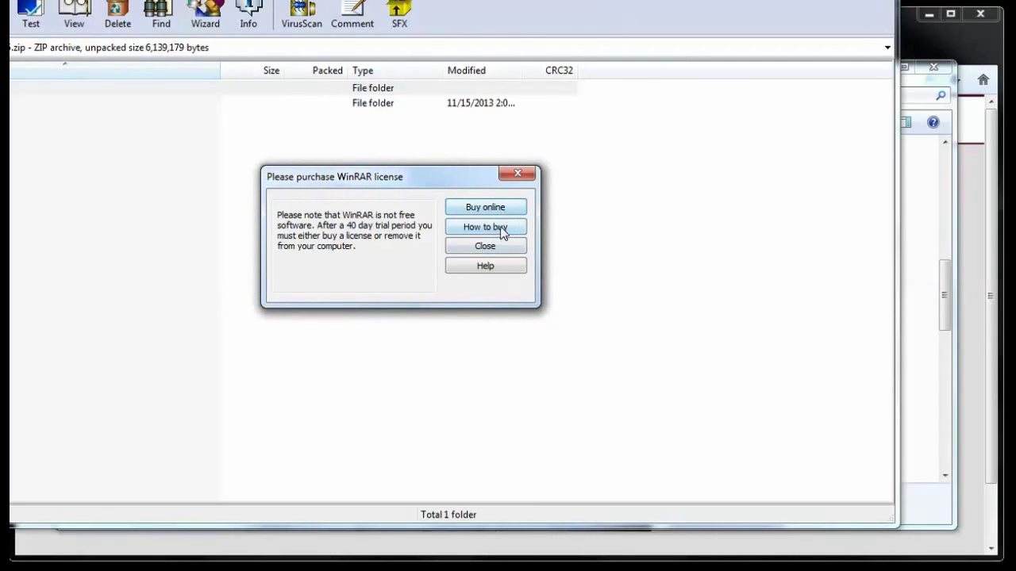
click(487, 246)
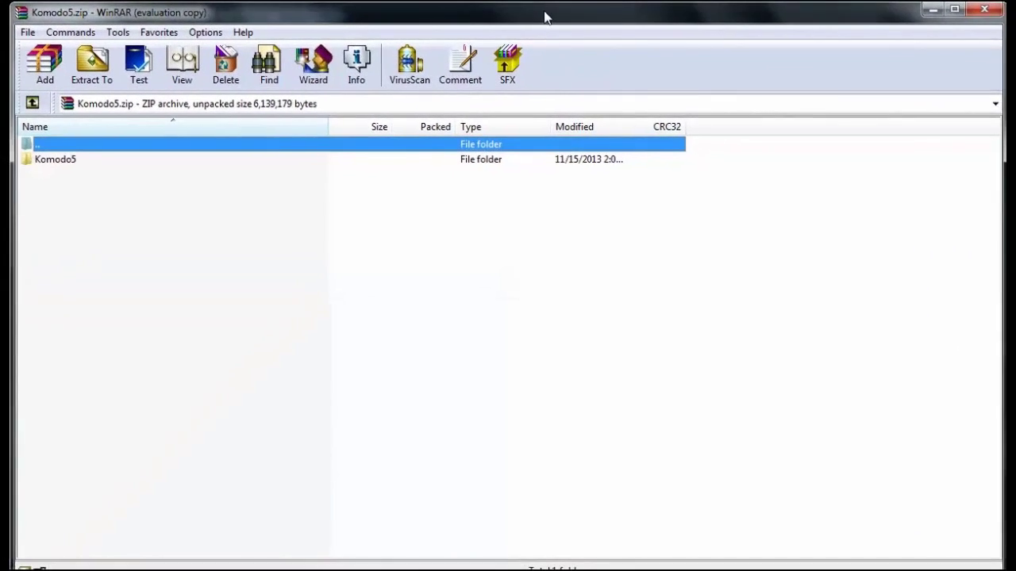
- Try to extract the Komodo5 folder into Chess Openings Wizard's Engines folder under C:\Program Files (x86)\Bookup
click(49, 159)
right_click(49, 159)
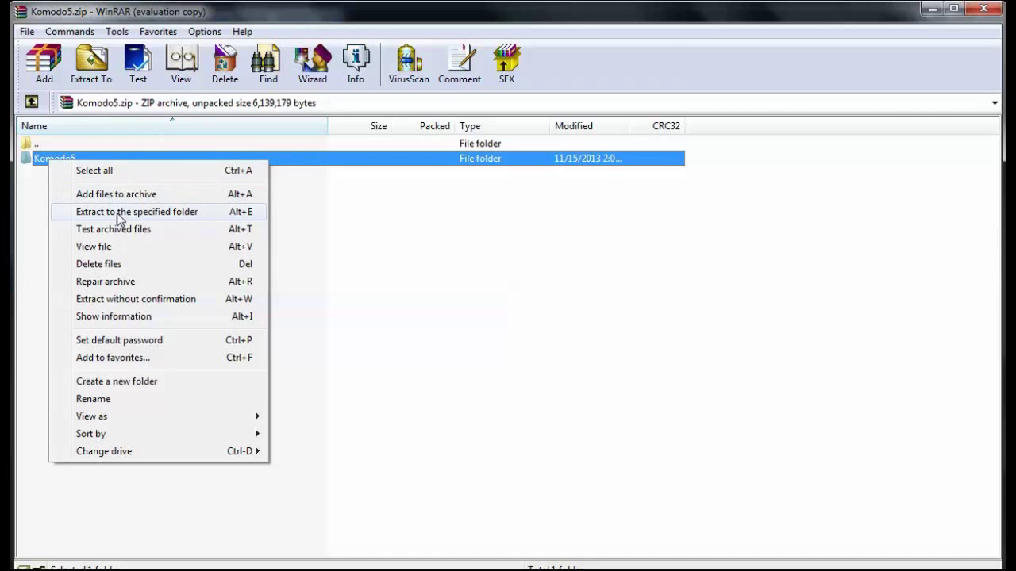
click(90, 67)
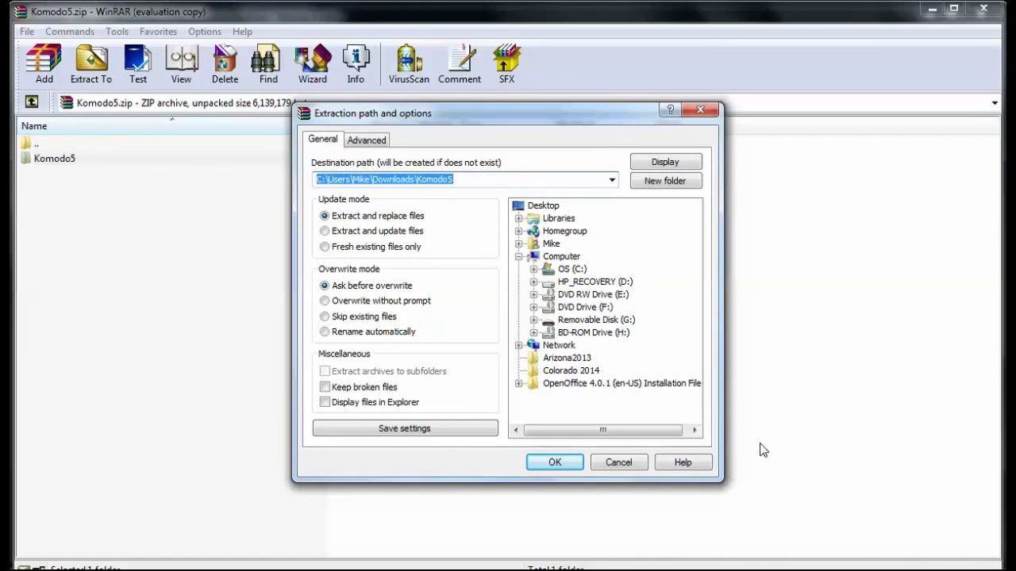
double_click(540, 270)
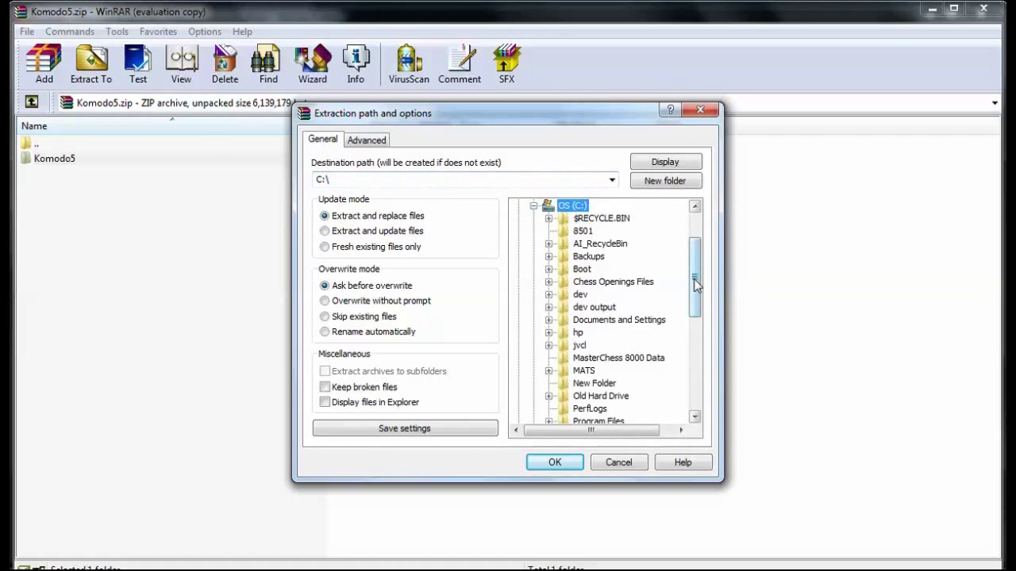
mouse_move(694, 286)
mouse_down()
mouse_move(695, 327)
mouse_move(695, 273)
mouse_up()
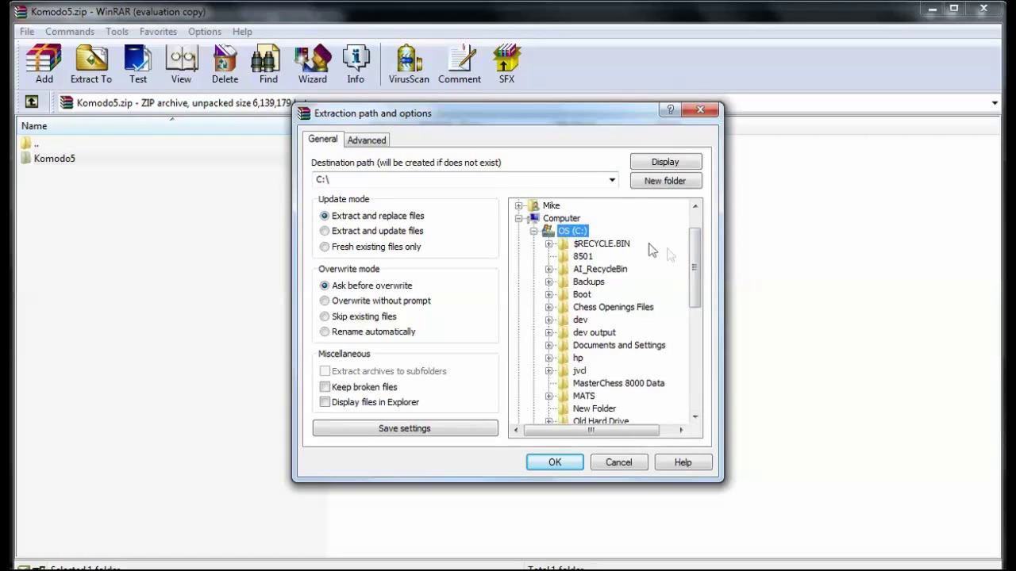
drag(696, 270, 703, 340)
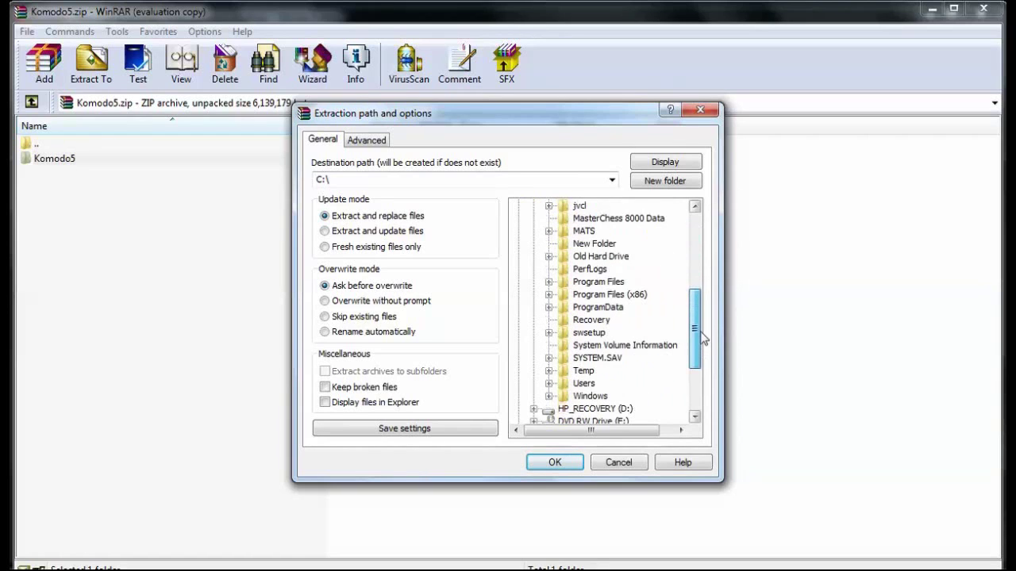
click(548, 294)
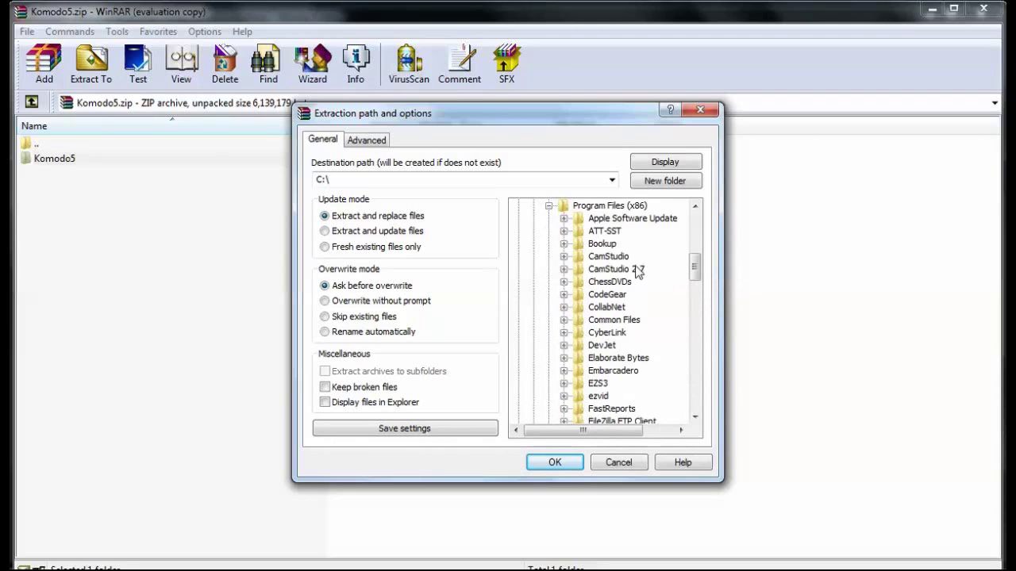
click(563, 244)
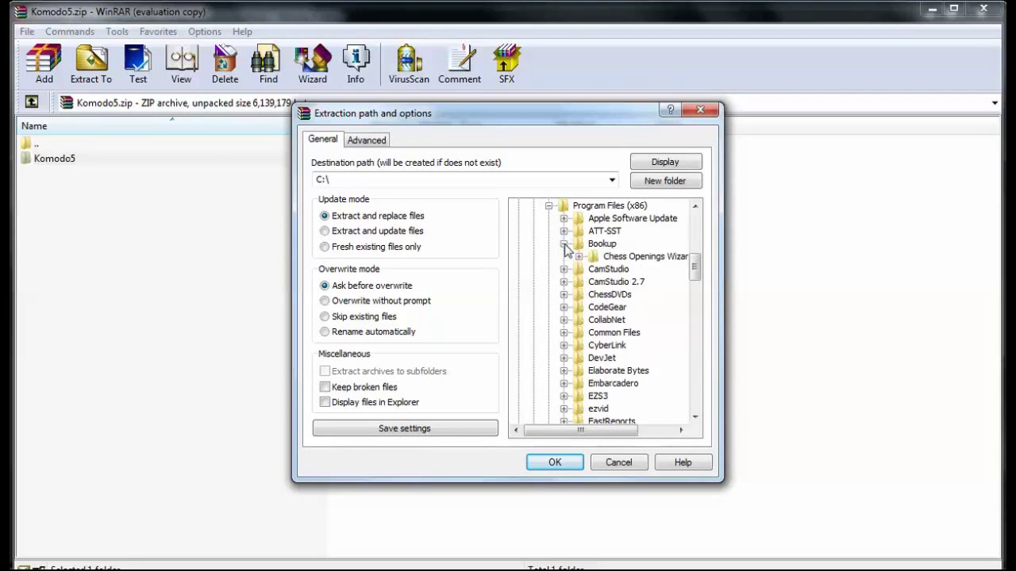
click(578, 257)
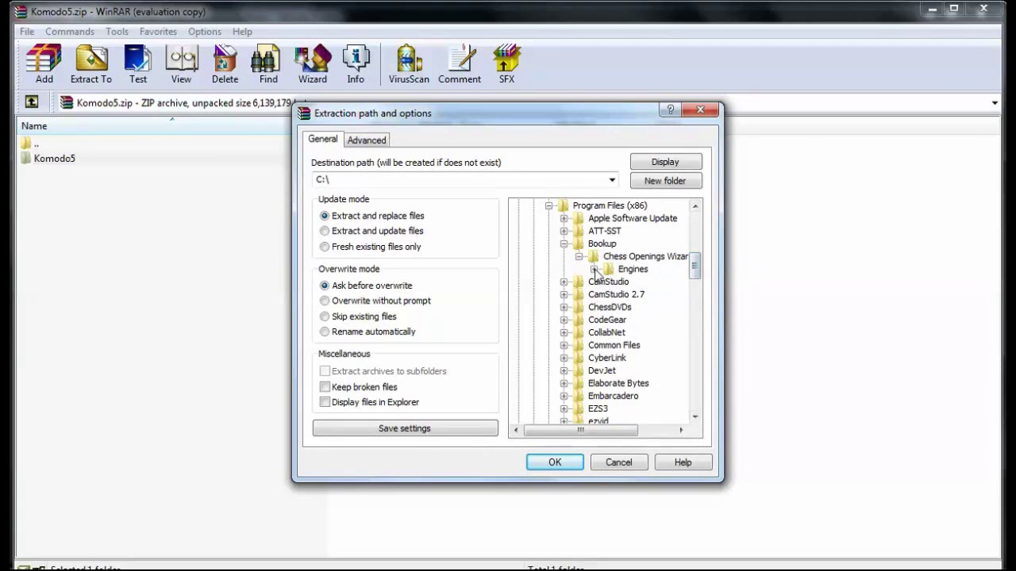
click(593, 270)
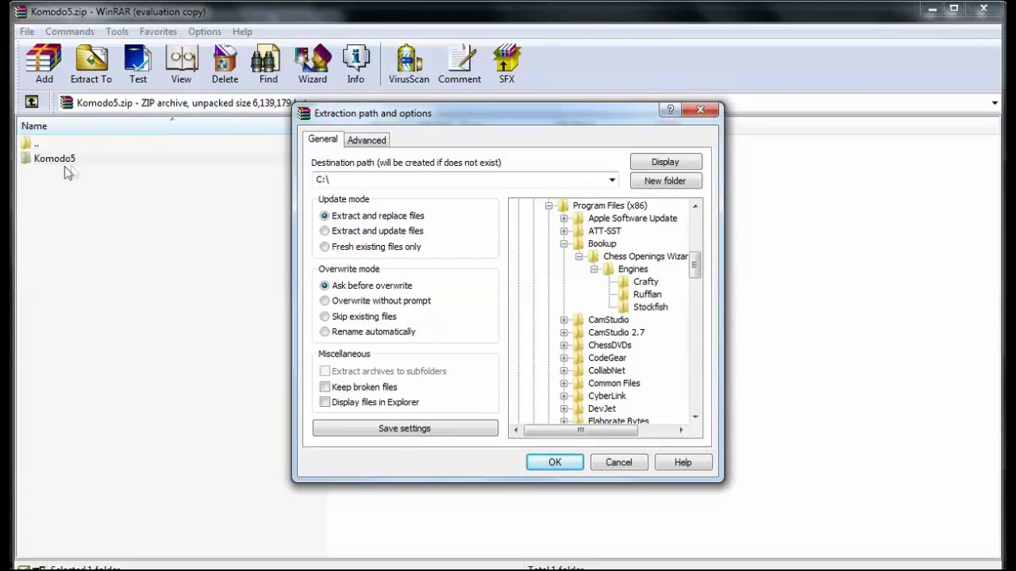
click(560, 461)
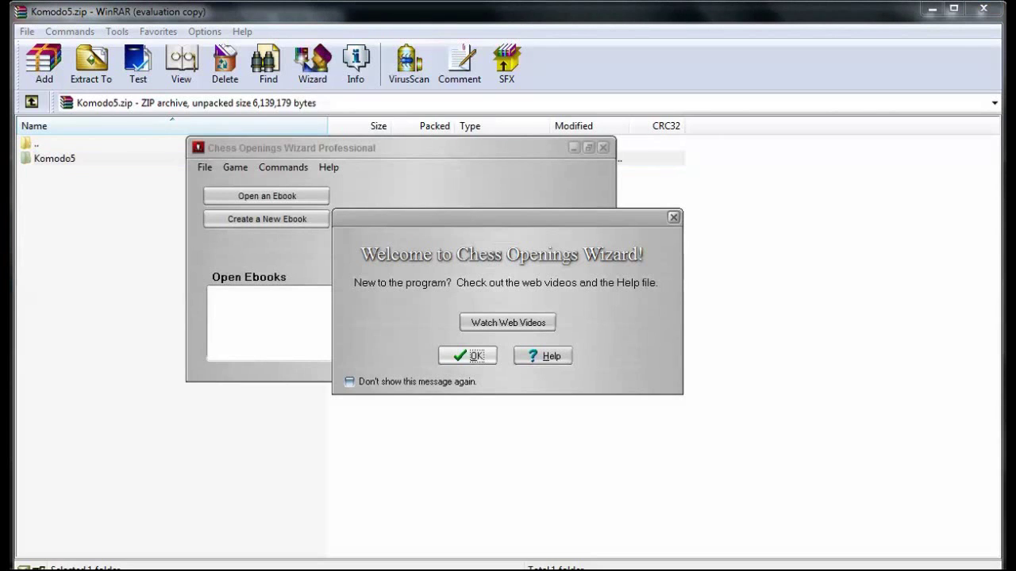
- Switch to Chess Openings Wizard, dismiss its welcome message and open the Engine settings in the program preferences
click(479, 356)
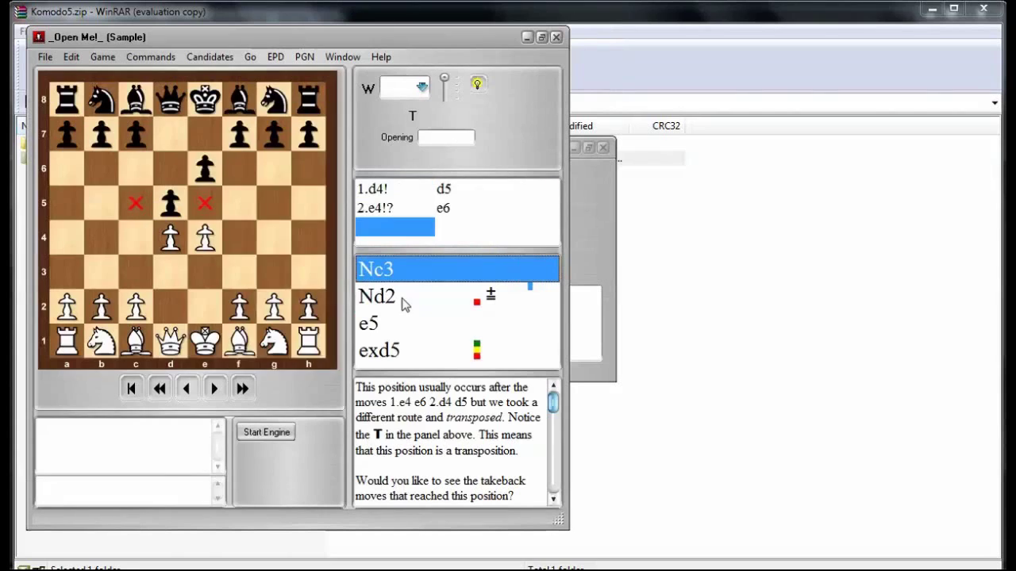
click(387, 120)
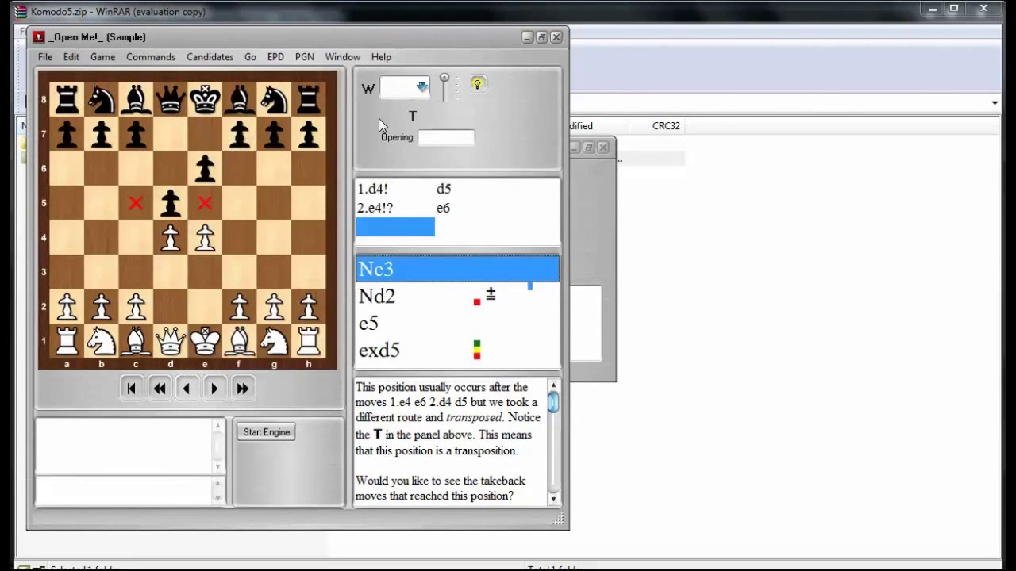
click(73, 60)
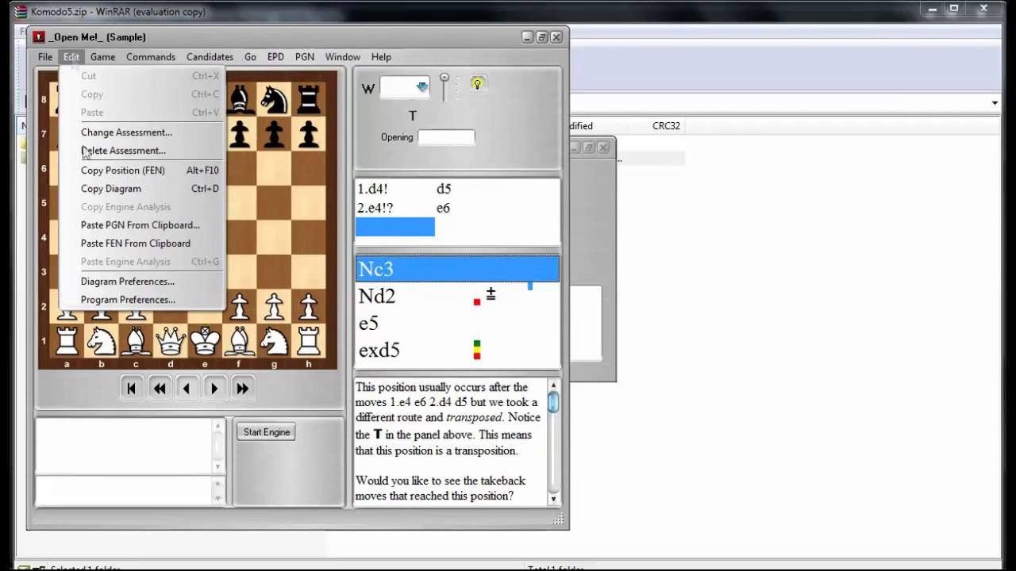
click(135, 301)
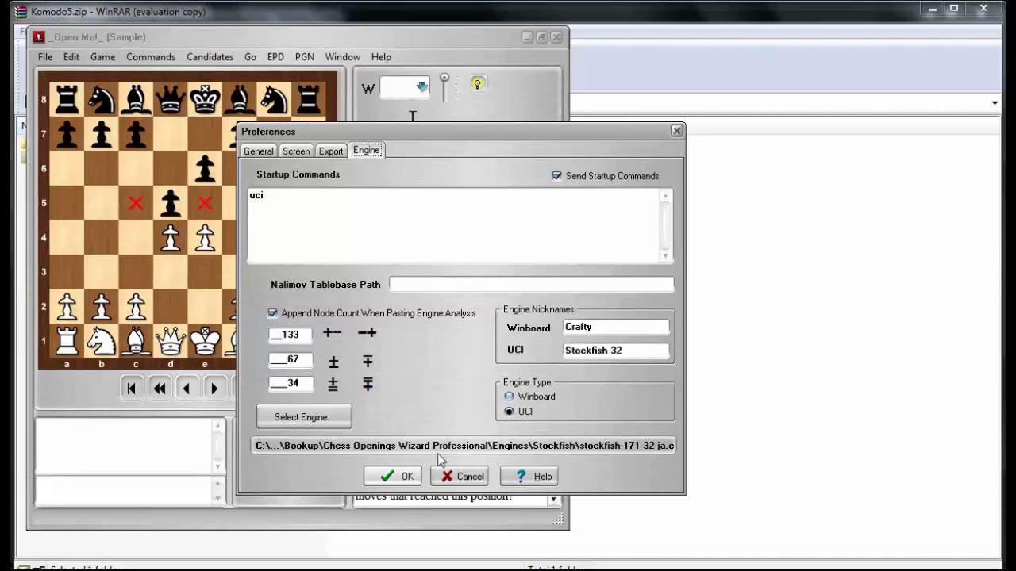
- Open the chess engine selection and go up to the Engines folder to check which engine folders it contains
click(327, 421)
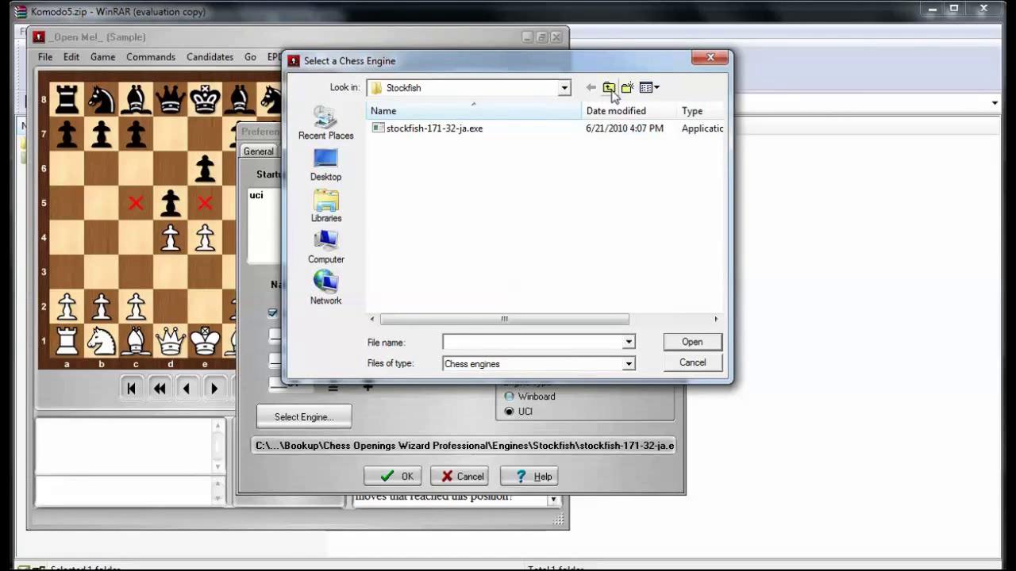
click(611, 91)
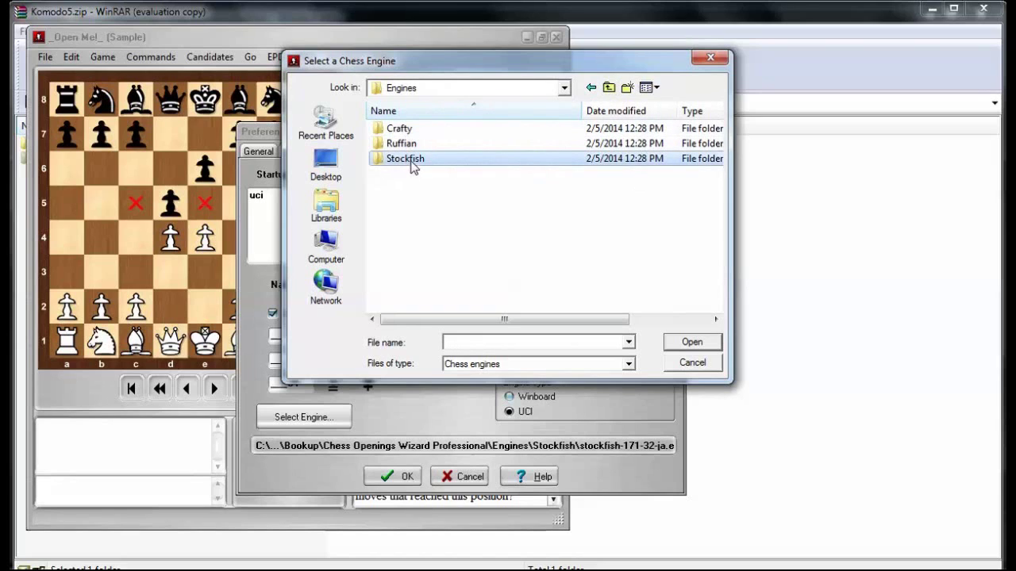
mouse_move(411, 166)
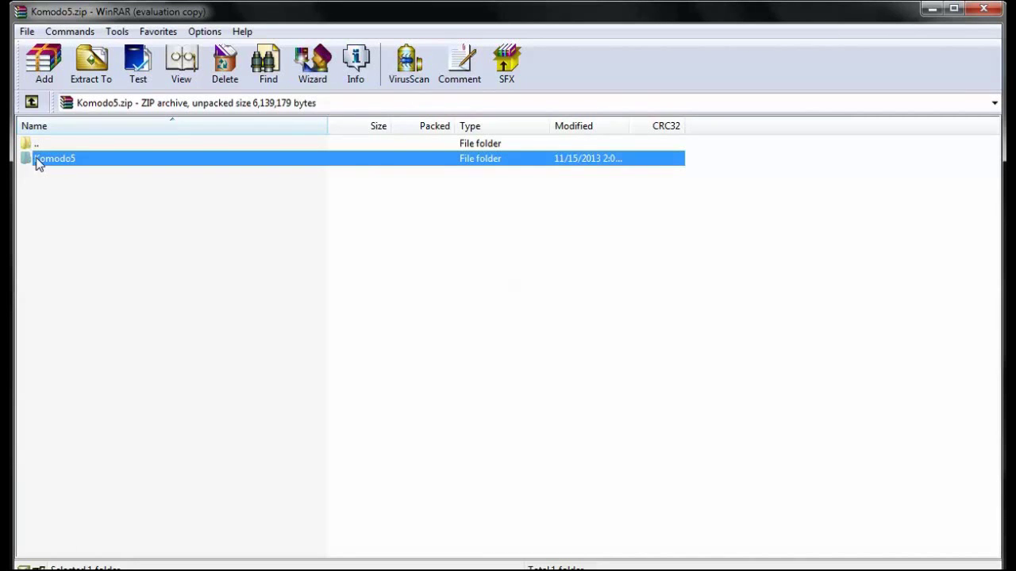
- Extract the Komodo5 folder from the archive into the Chess Openings Files folder on drive C
click(95, 68)
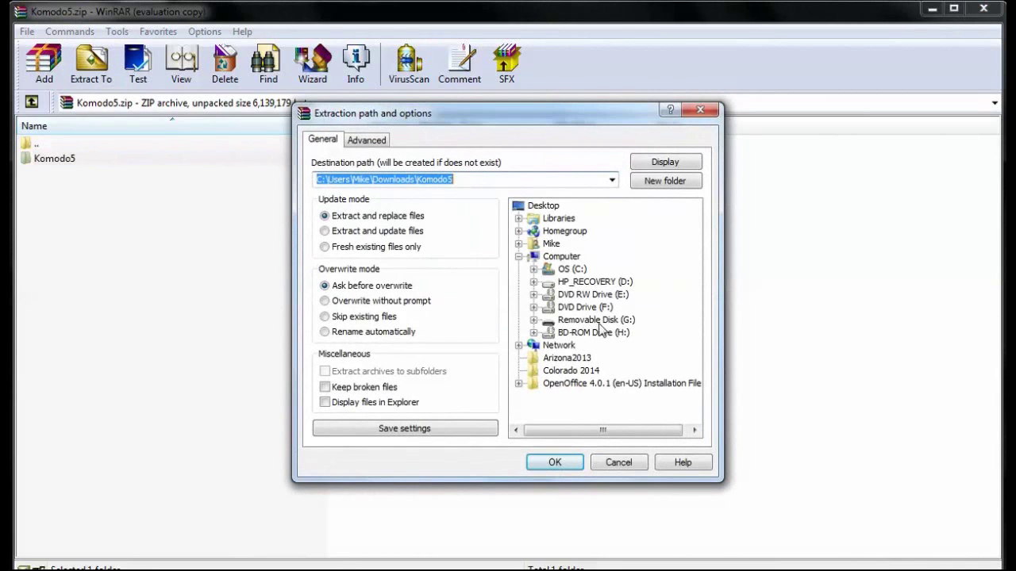
double_click(539, 270)
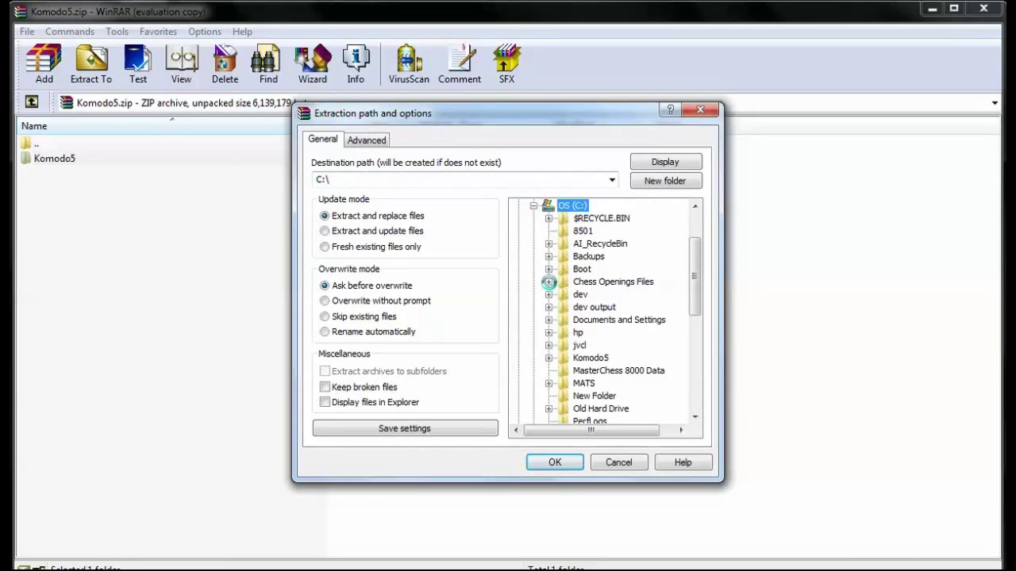
click(547, 282)
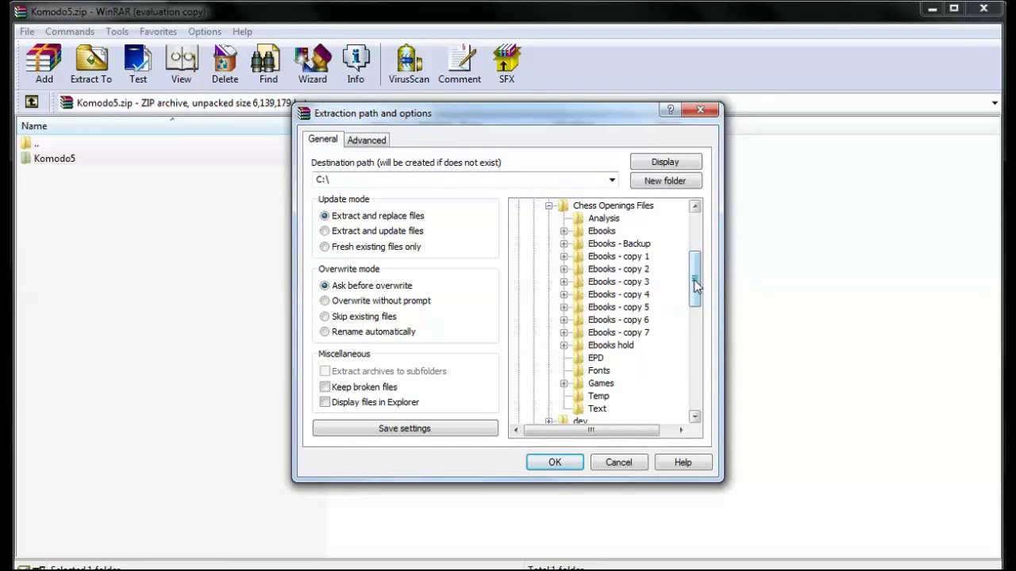
scroll(695, 286, down, 1)
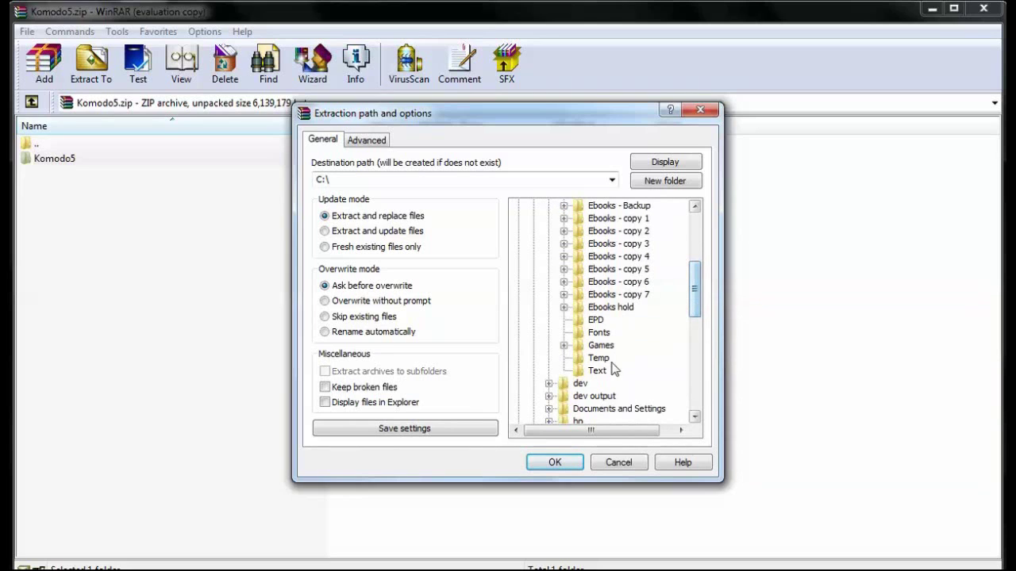
drag(695, 295, 697, 254)
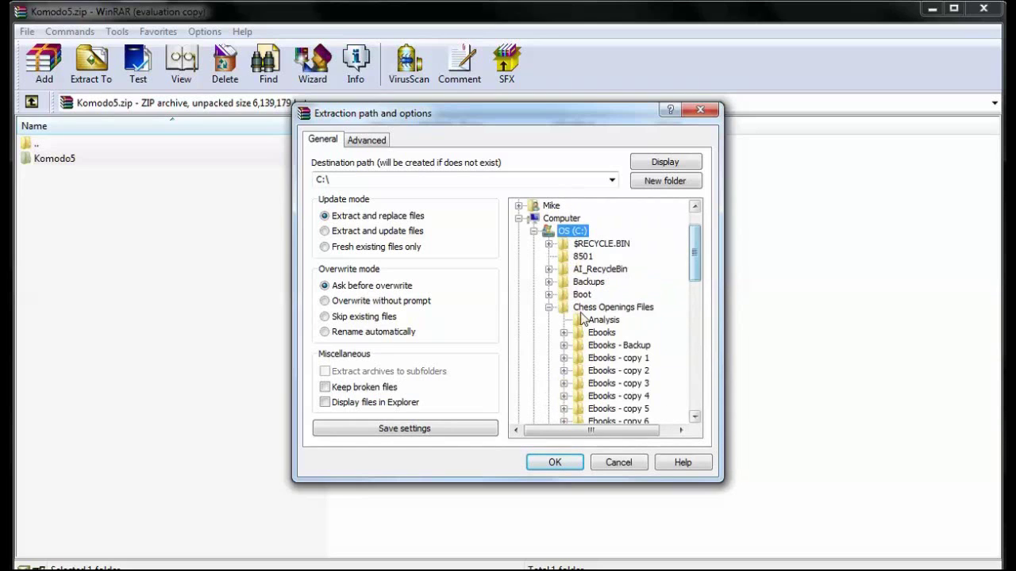
click(613, 307)
click(572, 464)
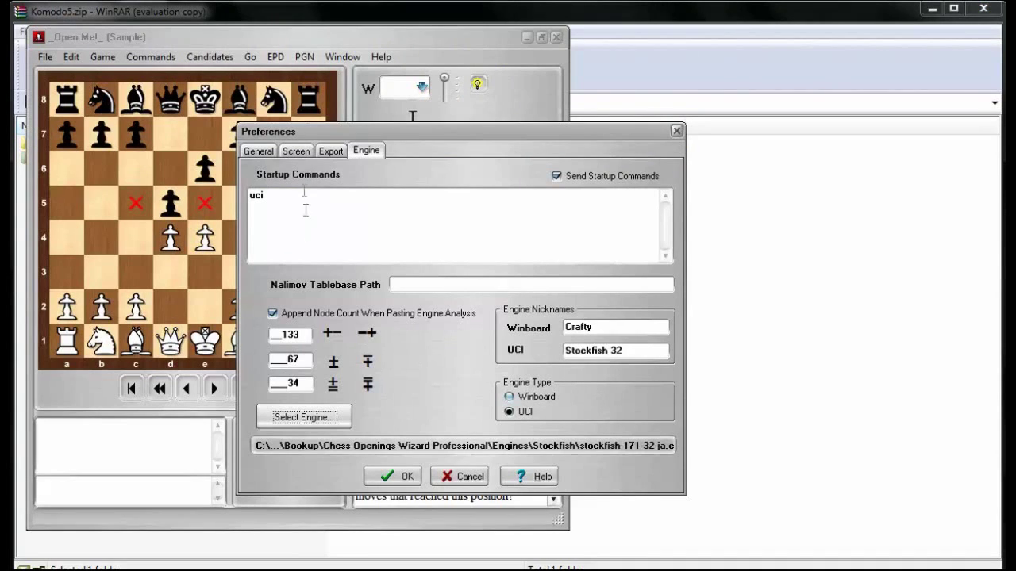
- In Chess Openings Wizard, select komodo-5r1-32bit.exe from C:\Chess Openings Files\Komodo5\Windows as the chess engine
click(306, 416)
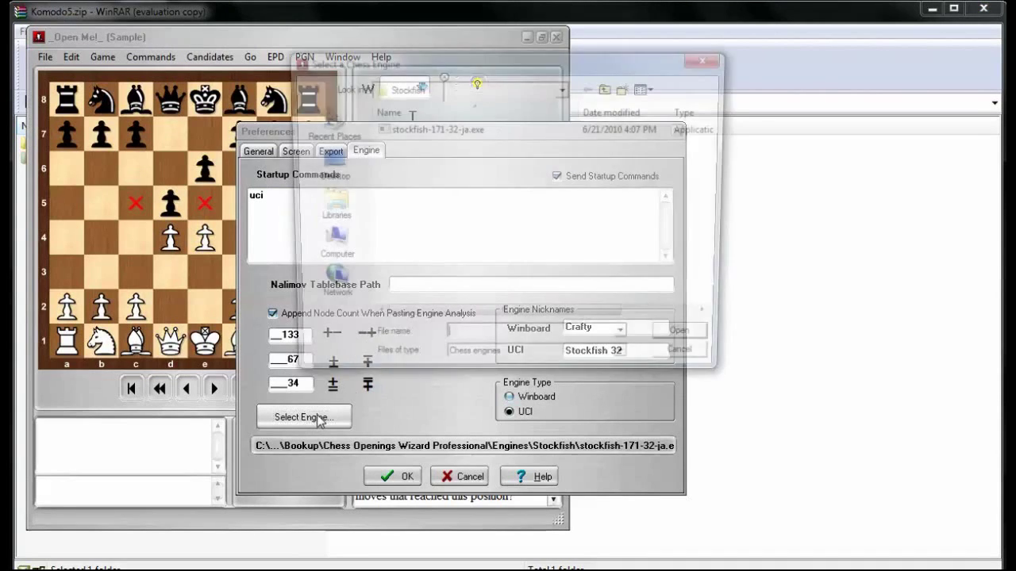
click(455, 94)
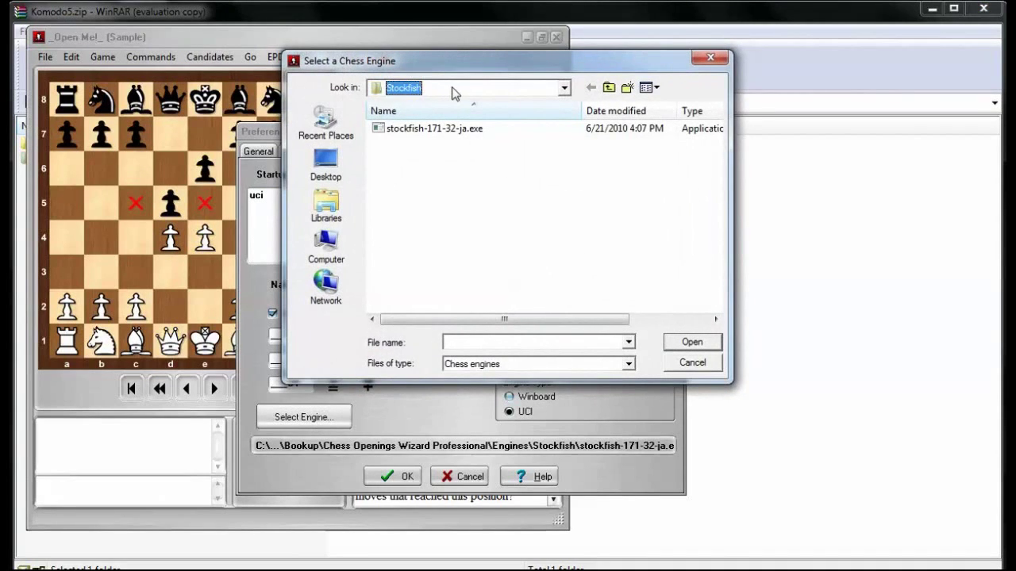
click(454, 91)
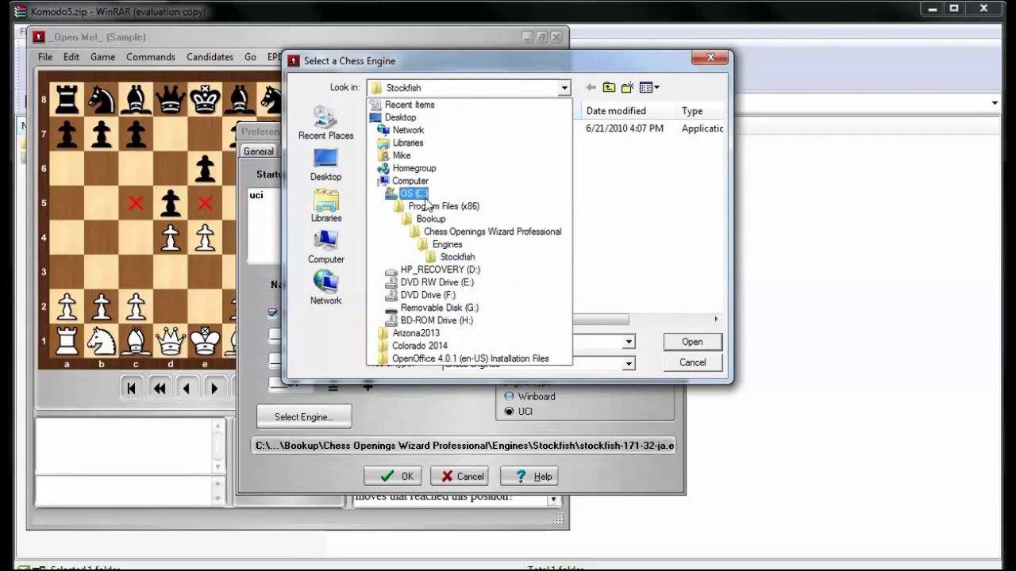
click(409, 192)
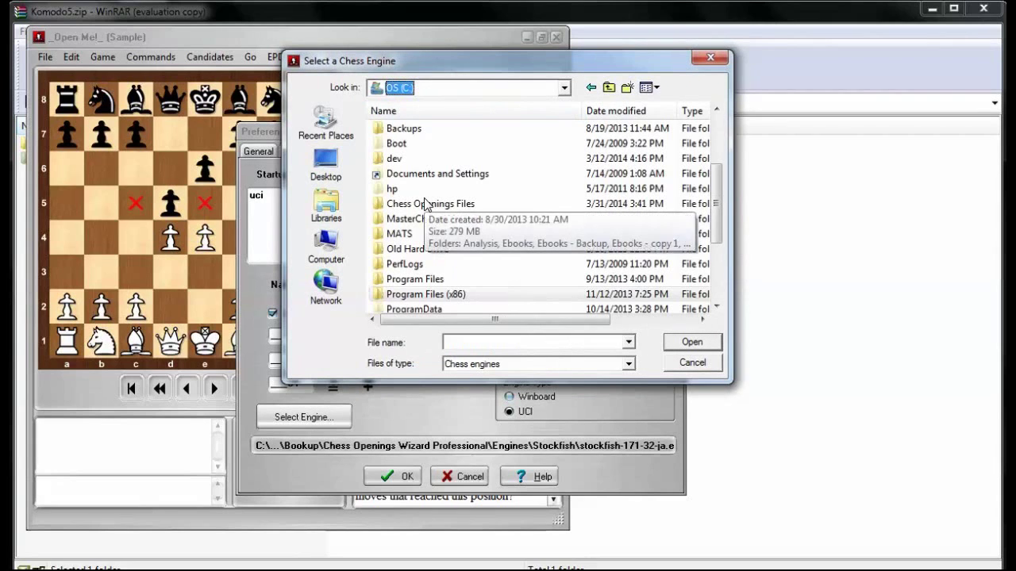
double_click(426, 204)
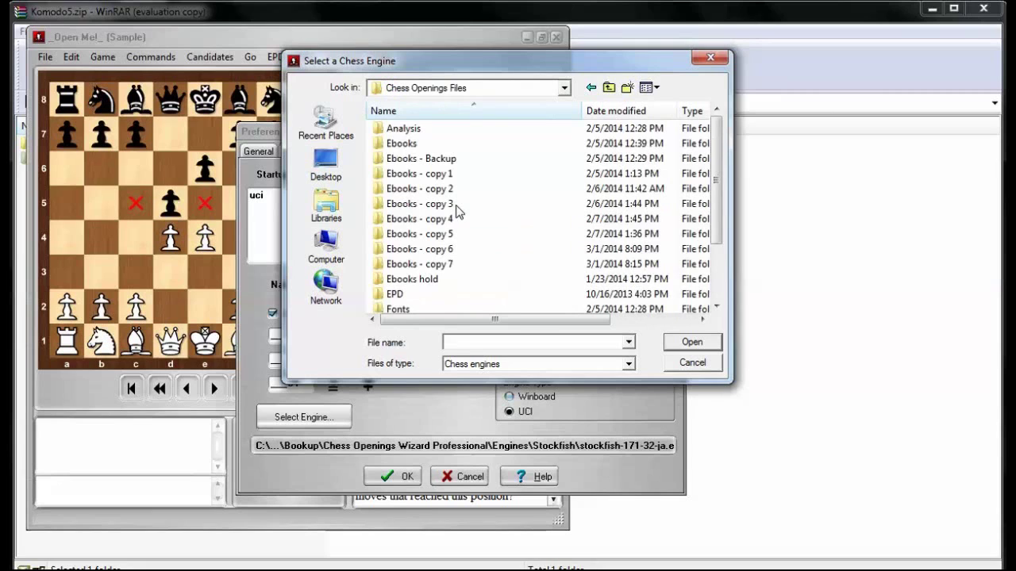
scroll(456, 215, down, 2)
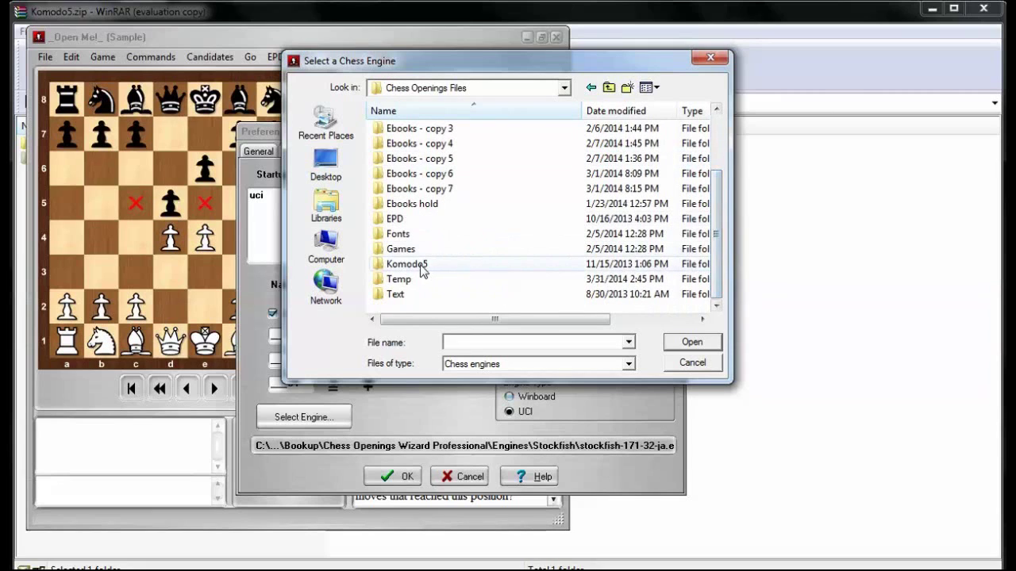
double_click(422, 270)
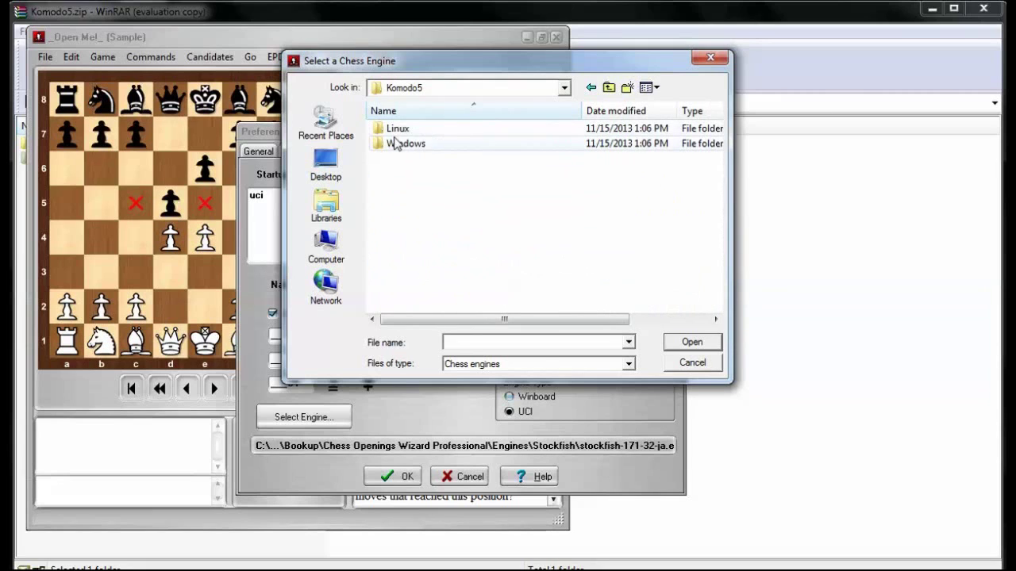
double_click(404, 146)
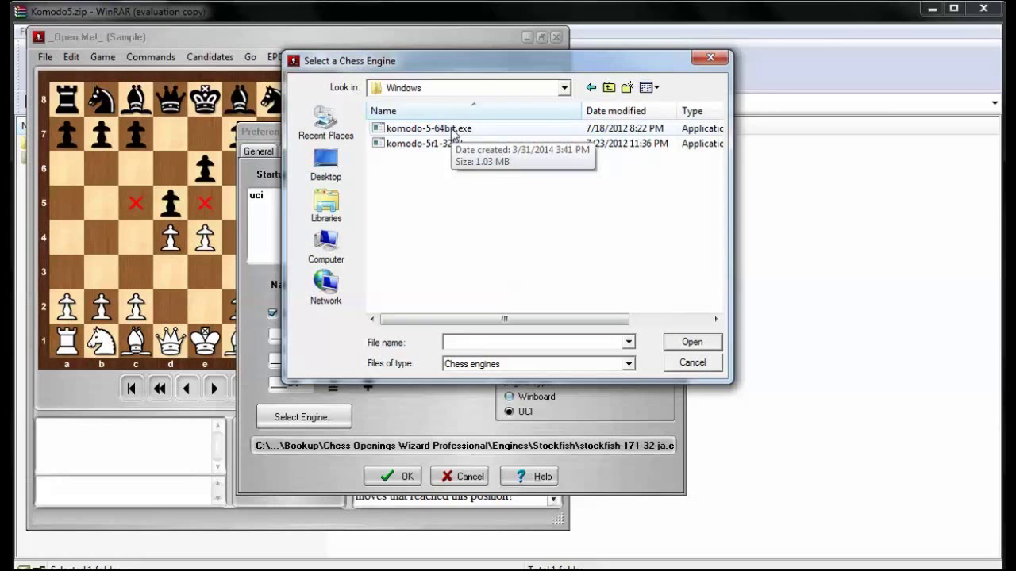
double_click(445, 143)
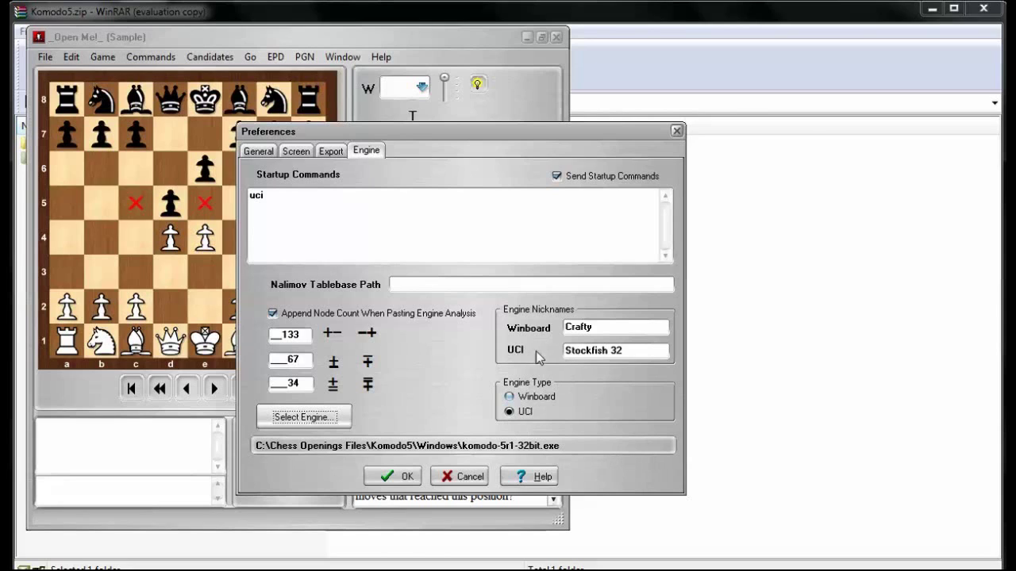
- Save the UCI engine nickname as Komodo 5 and start the engine on the current position
drag(633, 351, 545, 351)
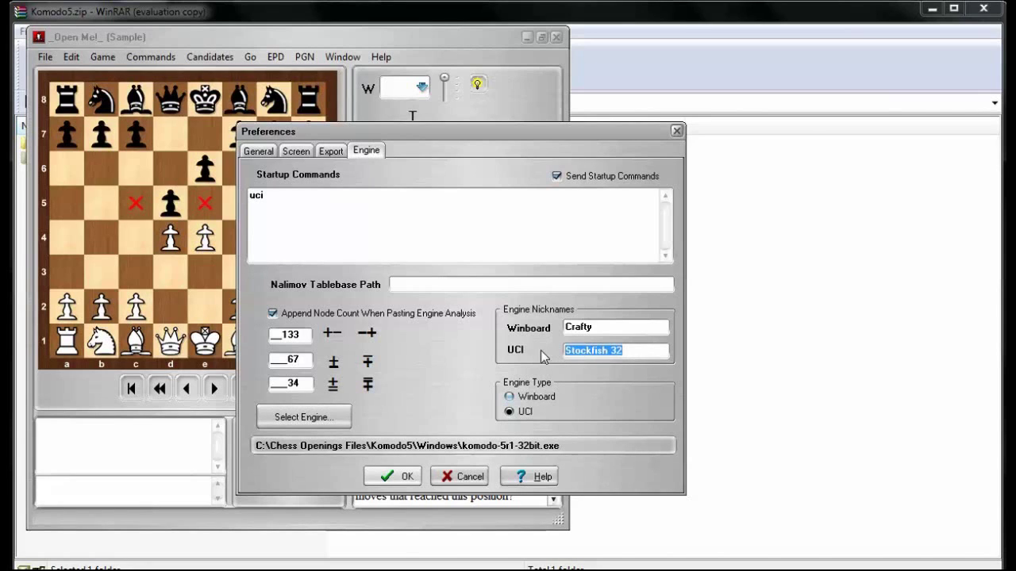
text(Komo)
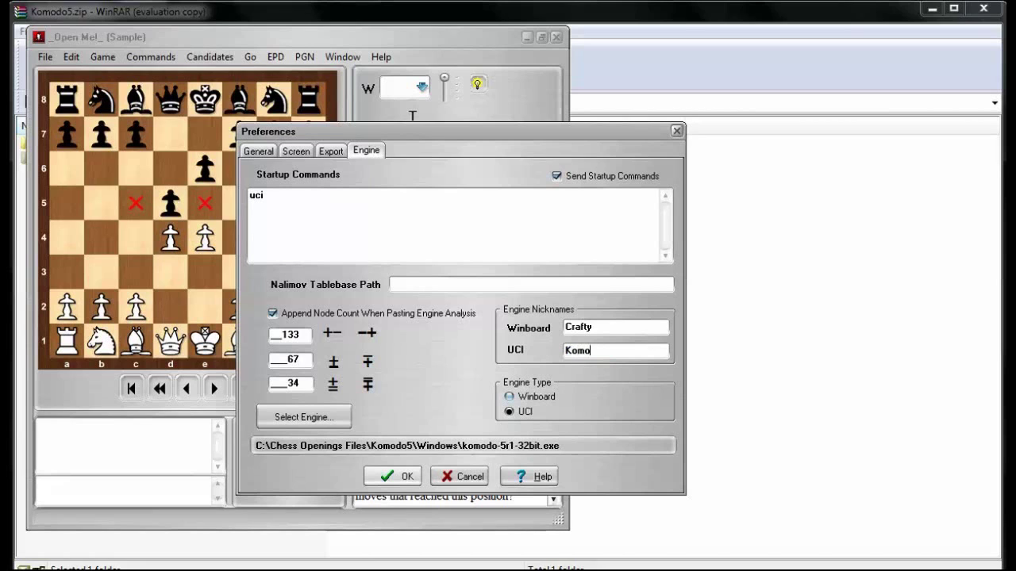
text(do 5)
click(405, 478)
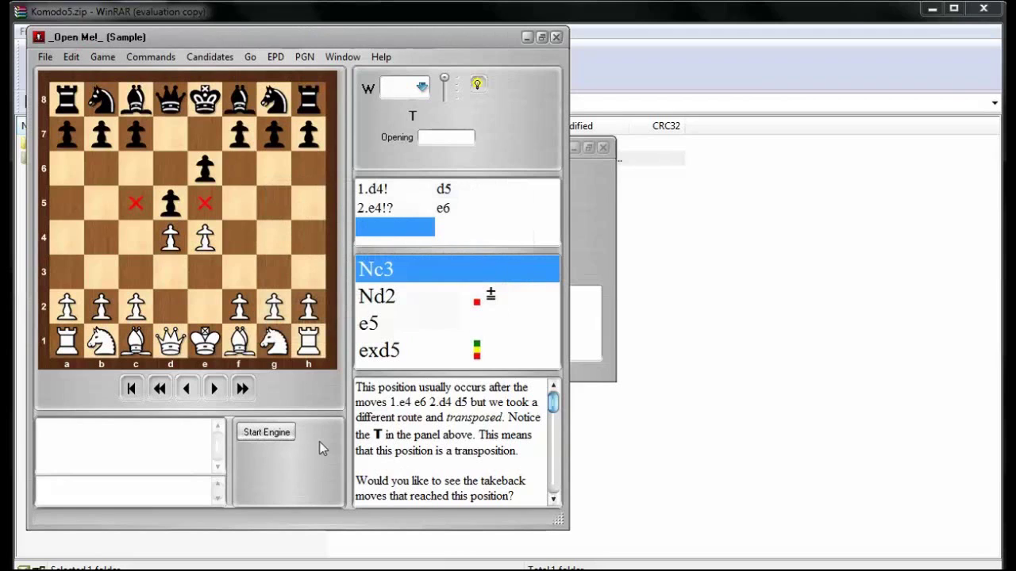
click(274, 435)
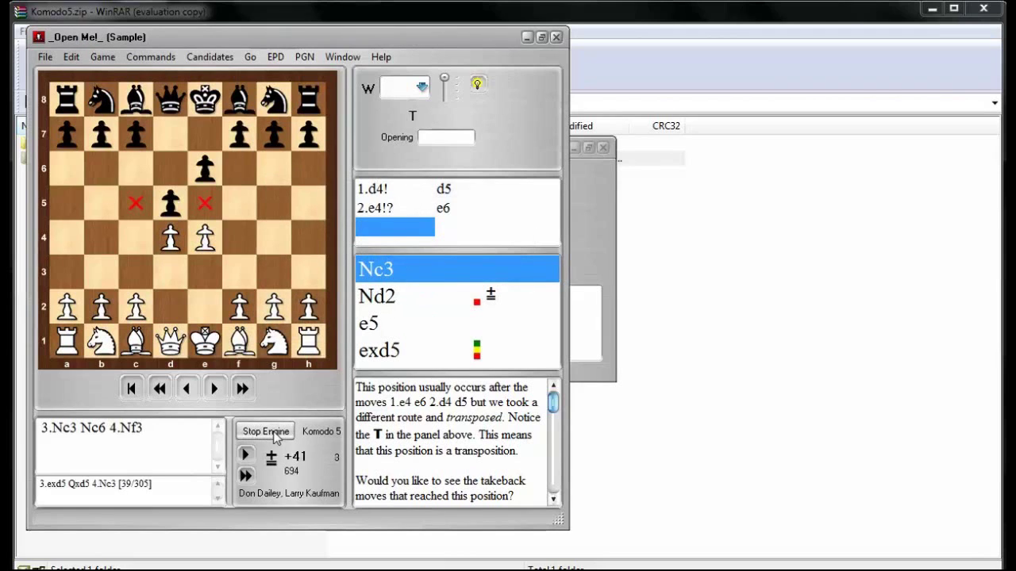